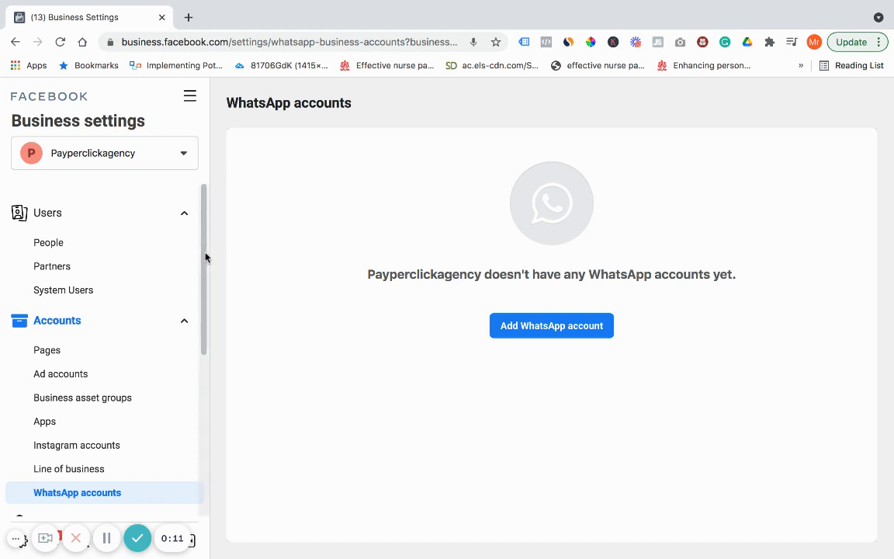
{"action": "mouse_move", "coordinate": [206, 256]}
{"action": "left_mouse_down"}
{"action": "mouse_move", "coordinate": [202, 286]}
{"action": "mouse_move", "coordinate": [200, 251]}
{"action": "left_mouse_up"}
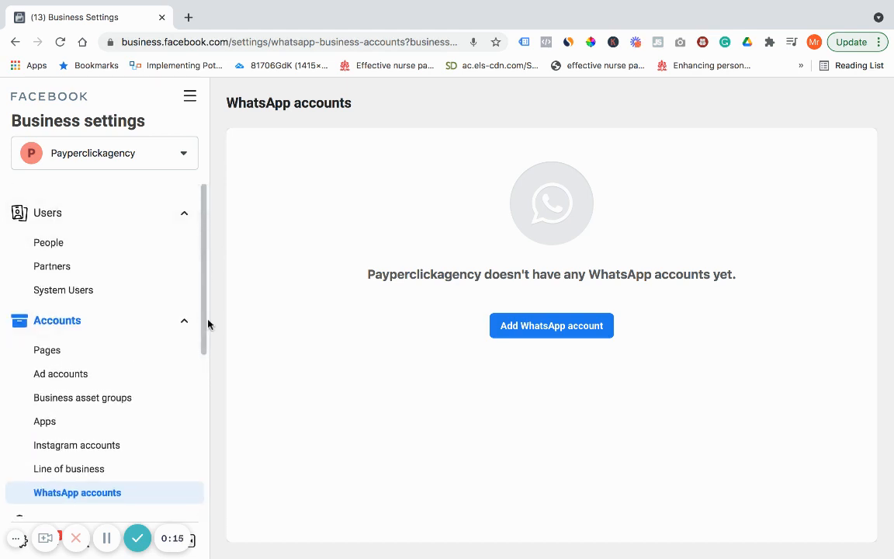
{"action": "left_click_drag", "start_coordinate": [204, 293], "coordinate": [204, 331]}
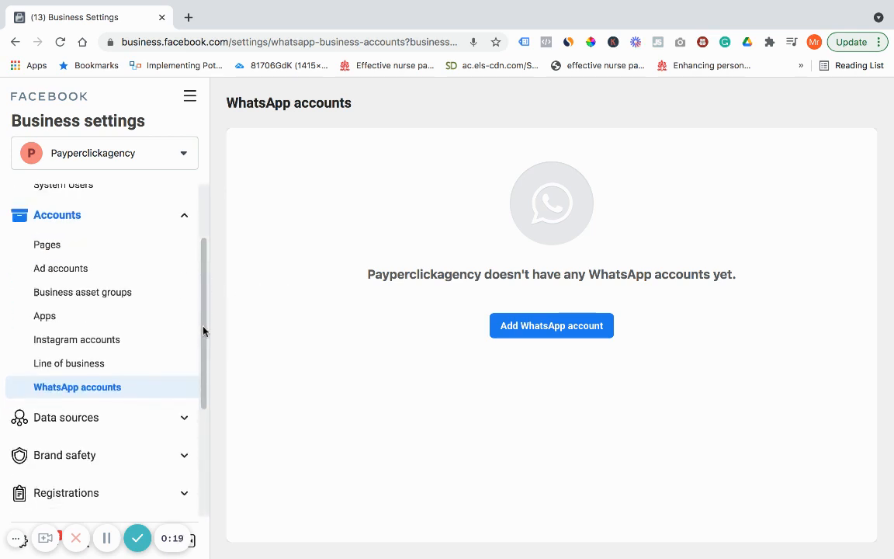
{"action": "scroll", "coordinate": [203, 332], "scroll_direction": "up", "scroll_amount": 5}
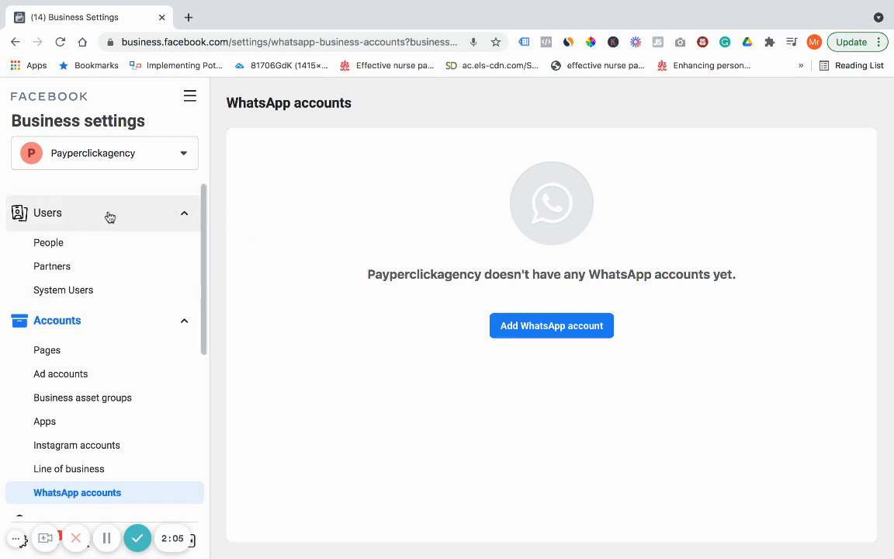
{"action": "left_click", "coordinate": [182, 223]}
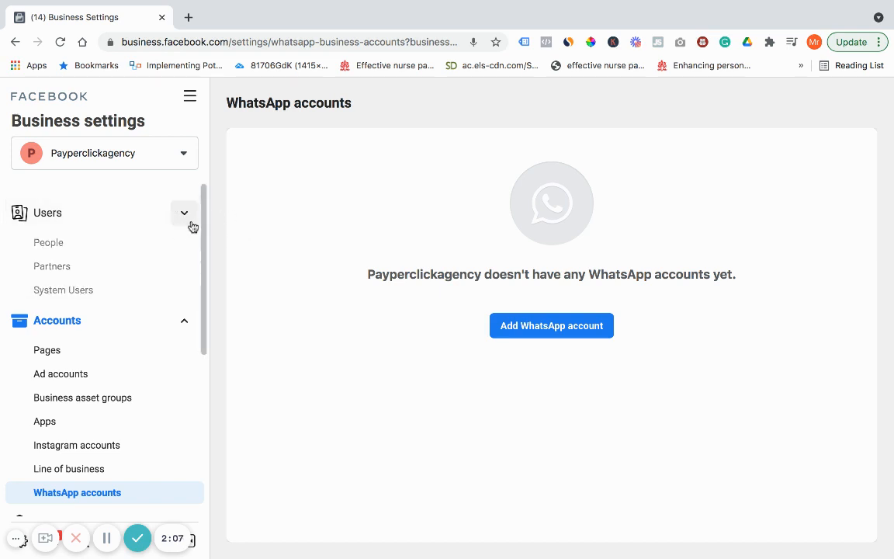
{"action": "left_click", "coordinate": [179, 223]}
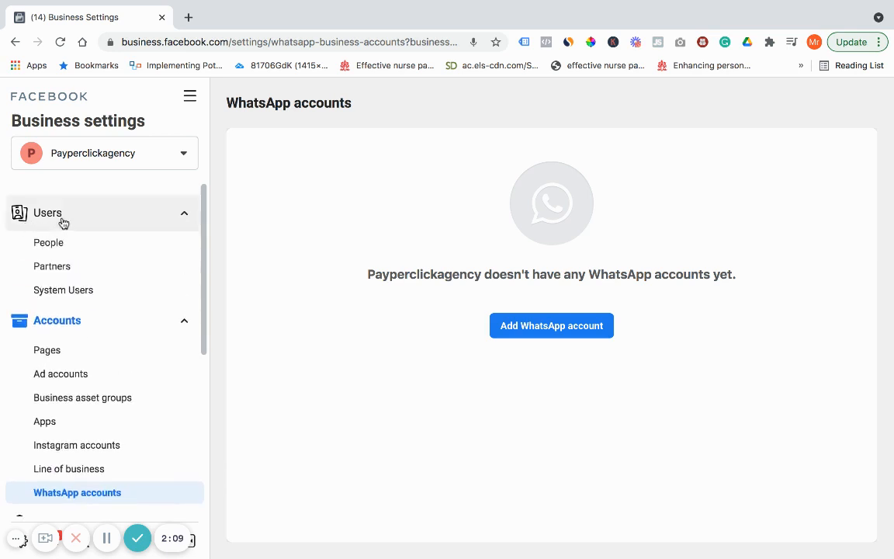
Open the Partners settings under Users and find the option for a partner to share assets with.
{"action": "left_click", "coordinate": [40, 272]}
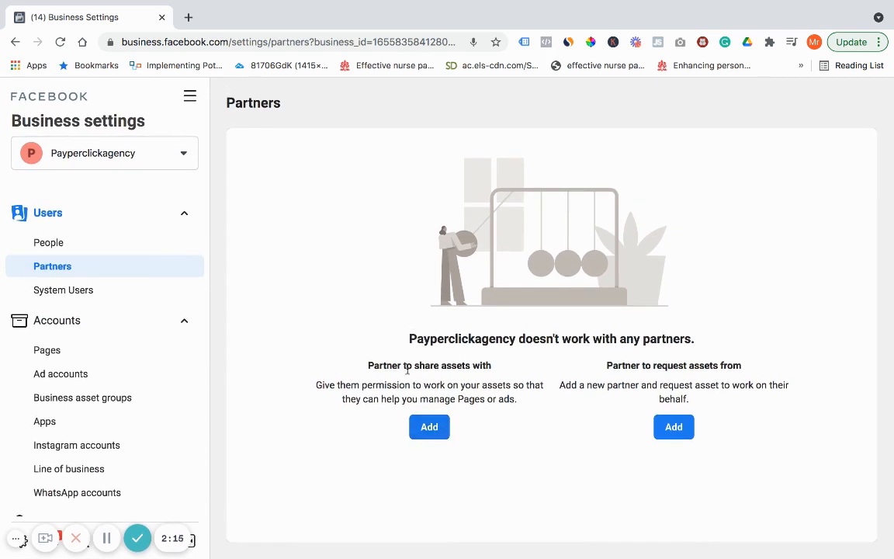
{"action": "left_click_drag", "start_coordinate": [365, 364], "coordinate": [537, 379]}
{"action": "left_click", "coordinate": [464, 388]}
{"action": "left_click", "coordinate": [427, 429]}
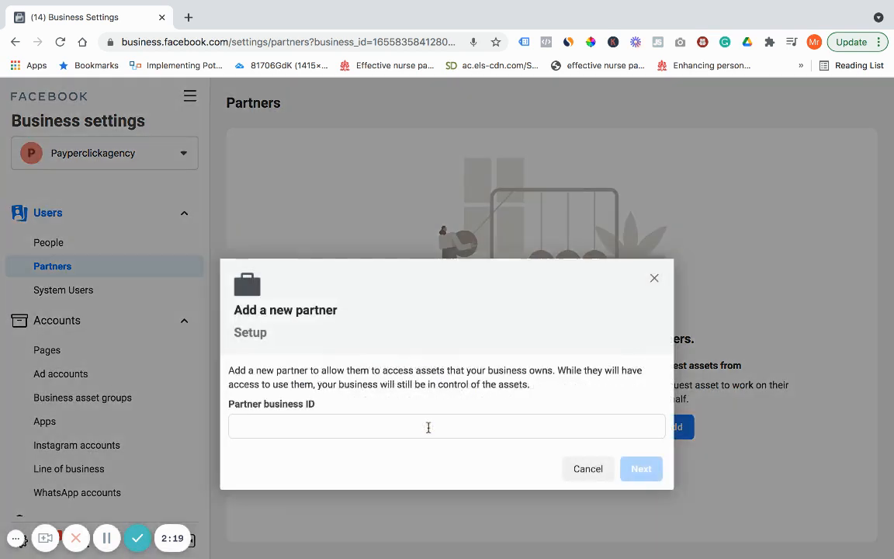
{"action": "left_click", "coordinate": [362, 422]}
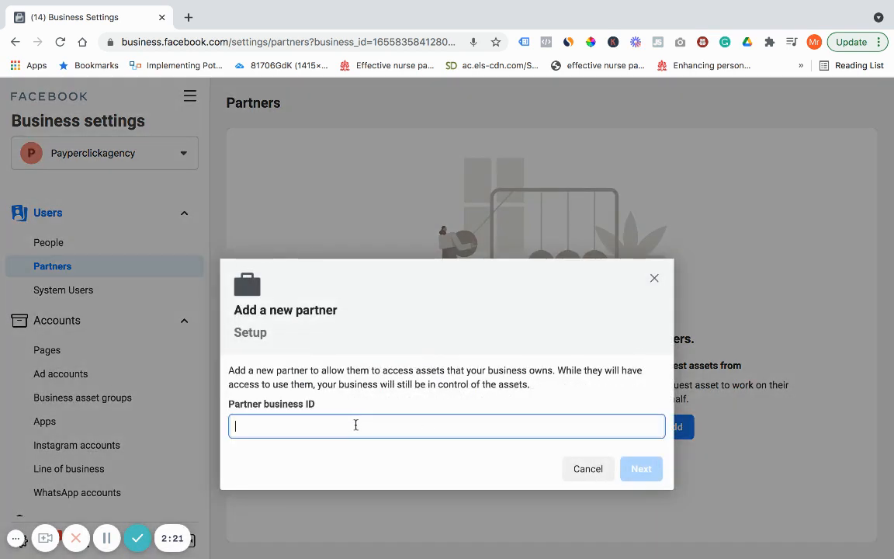
{"action": "right_click", "coordinate": [357, 425]}
{"action": "left_click", "coordinate": [307, 332]}
{"action": "left_click", "coordinate": [655, 280]}
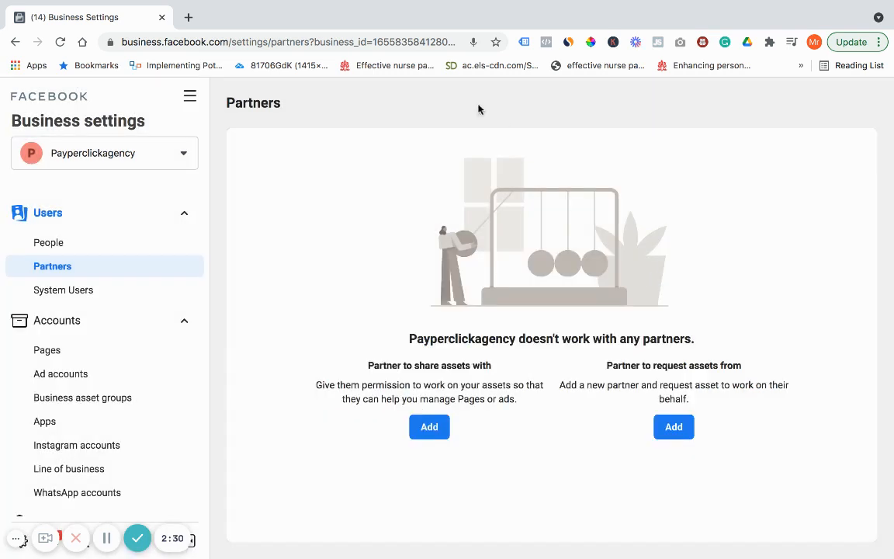
Locate and highlight the business ID at the end of the page's web address.
{"action": "left_click", "coordinate": [404, 42]}
{"action": "double_click", "coordinate": [392, 41]}
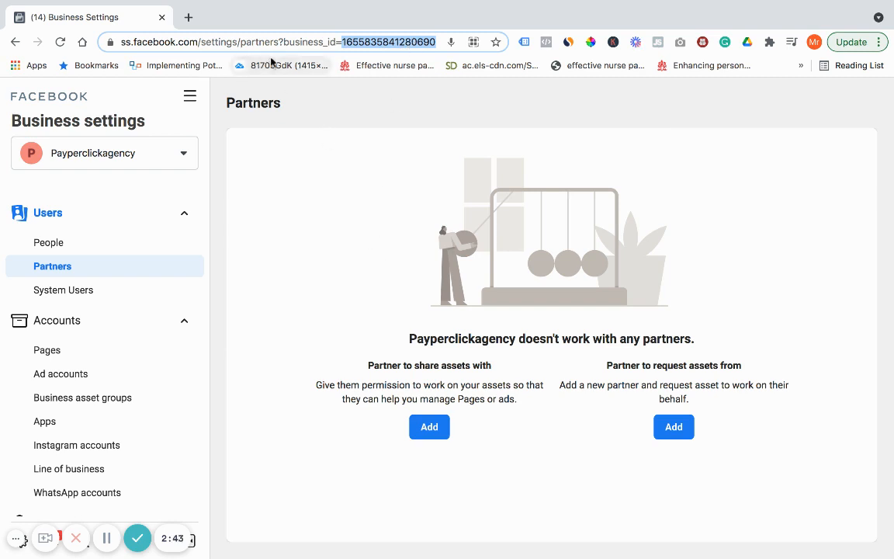
Start adding a partner to share assets with, paste the partner's business ID and continue to asset assignment.
{"action": "left_click", "coordinate": [433, 433]}
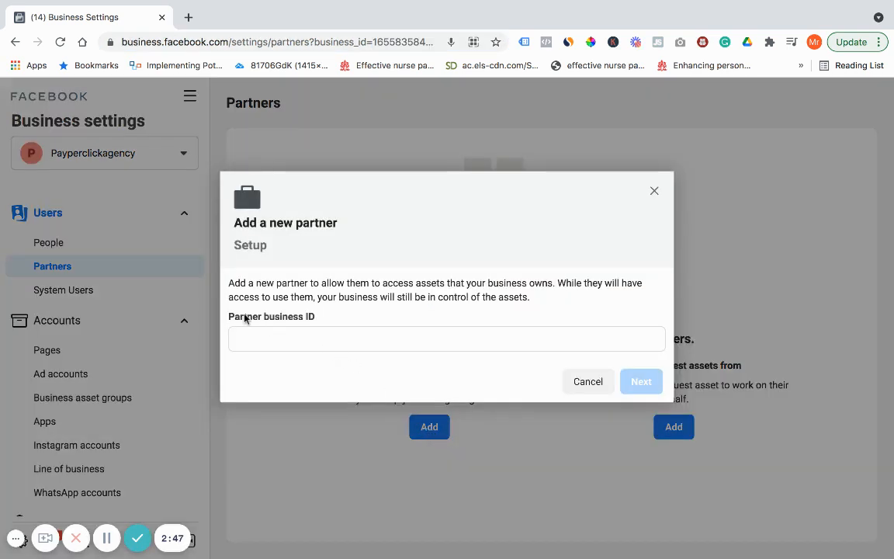
{"action": "left_click", "coordinate": [302, 343]}
{"action": "right_click", "coordinate": [305, 347]}
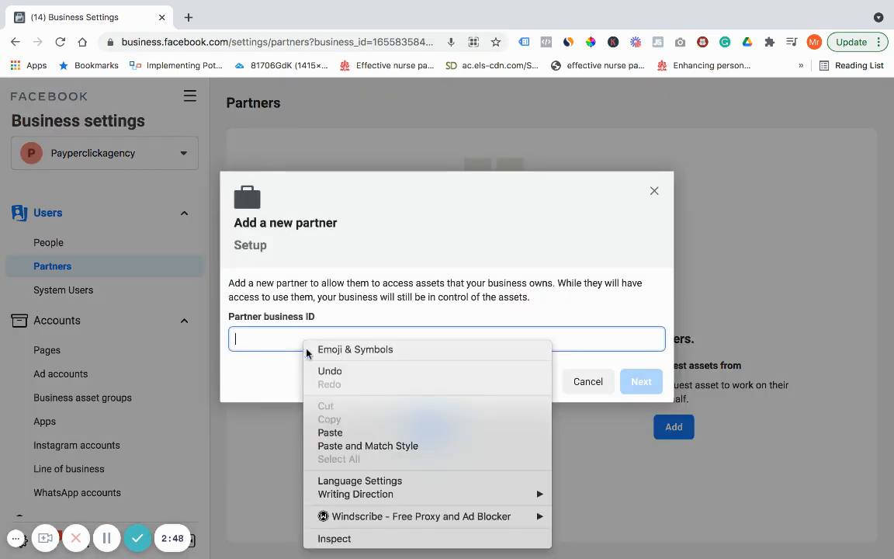
{"action": "left_click", "coordinate": [342, 432]}
{"action": "left_click_drag", "start_coordinate": [241, 344], "coordinate": [384, 357]}
{"action": "left_click", "coordinate": [388, 369]}
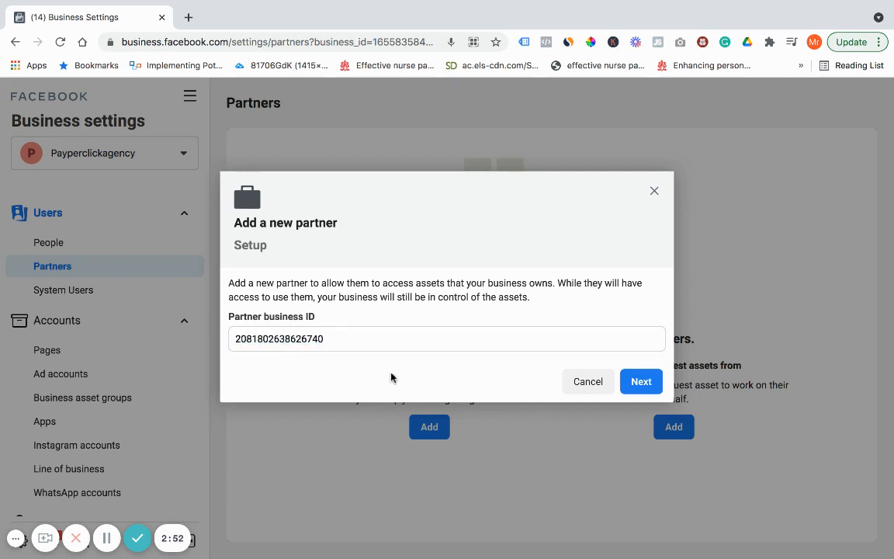
{"action": "left_click", "coordinate": [654, 382]}
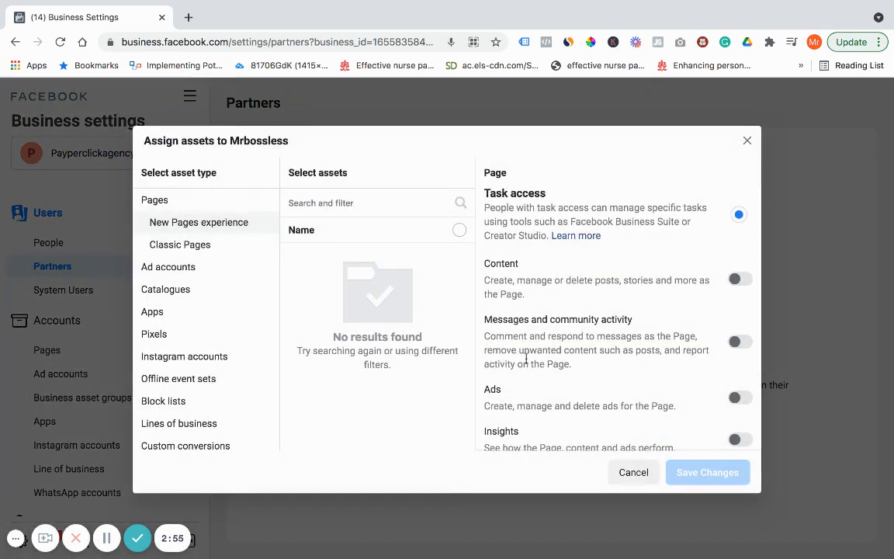
Examine the partner's name, the asset types and the page access options in the asset assignment dialog.
{"action": "scroll", "coordinate": [545, 193], "scroll_direction": "down", "scroll_amount": 2}
{"action": "scroll", "coordinate": [545, 193], "scroll_direction": "up", "scroll_amount": 2}
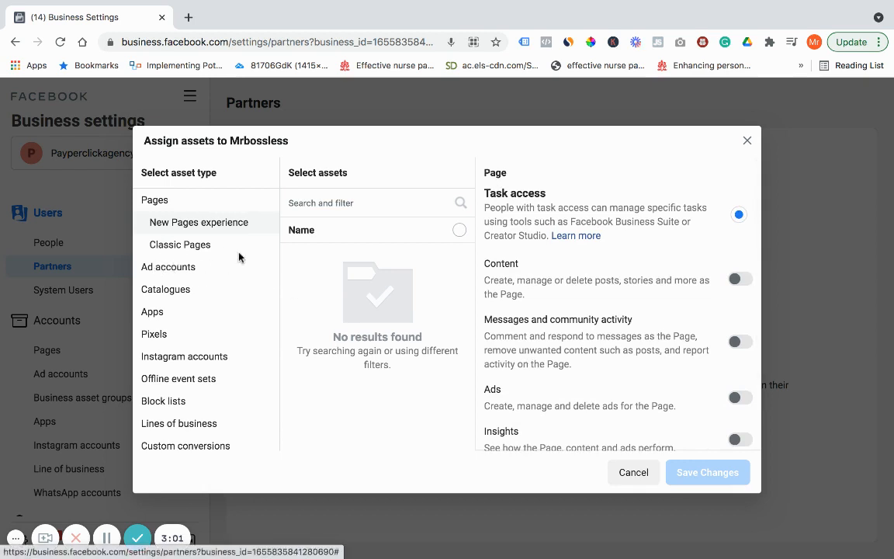
{"action": "left_click_drag", "start_coordinate": [143, 142], "coordinate": [210, 142]}
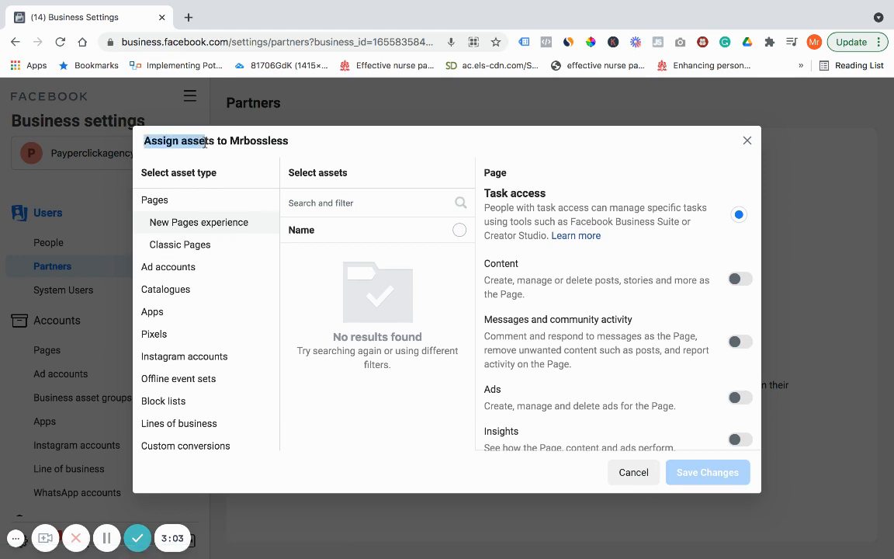
{"action": "double_click", "coordinate": [198, 140]}
{"action": "left_click", "coordinate": [216, 141]}
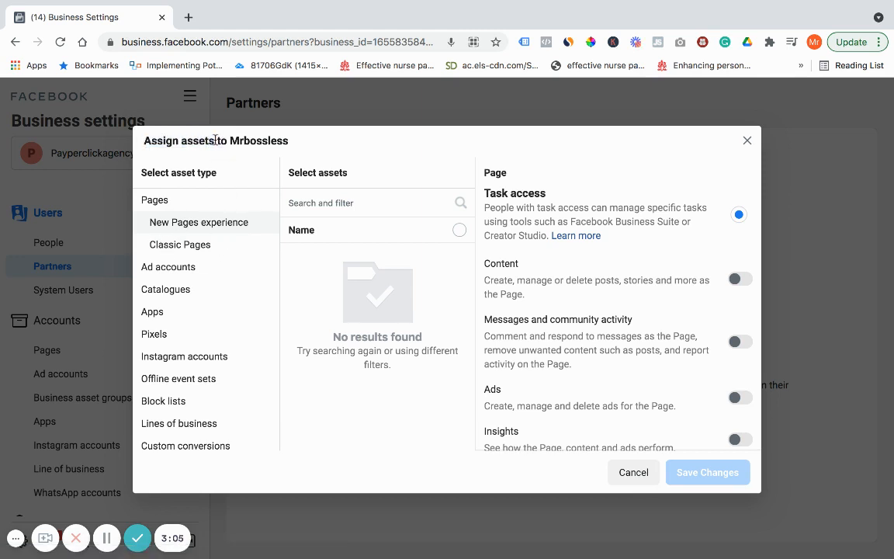
{"action": "double_click", "coordinate": [257, 141]}
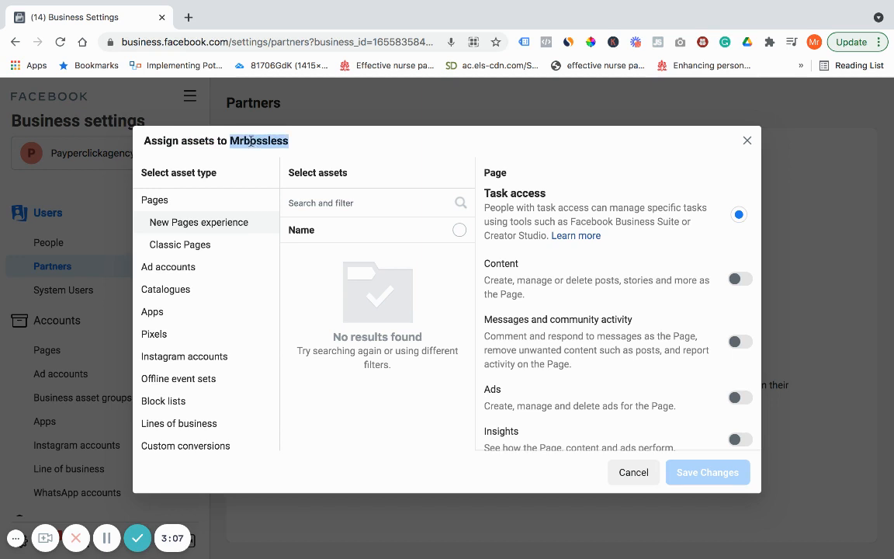
{"action": "left_click", "coordinate": [230, 141]}
{"action": "left_click_drag", "start_coordinate": [231, 141], "coordinate": [293, 150]}
{"action": "left_click", "coordinate": [219, 125]}
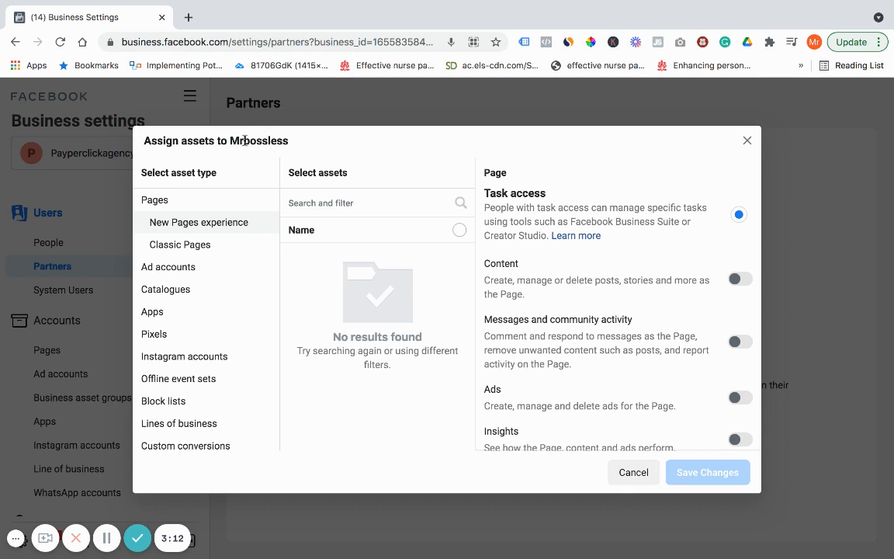
Select the PPC Agency page among the Classic Pages to share it with the partner.
{"action": "left_click", "coordinate": [187, 246]}
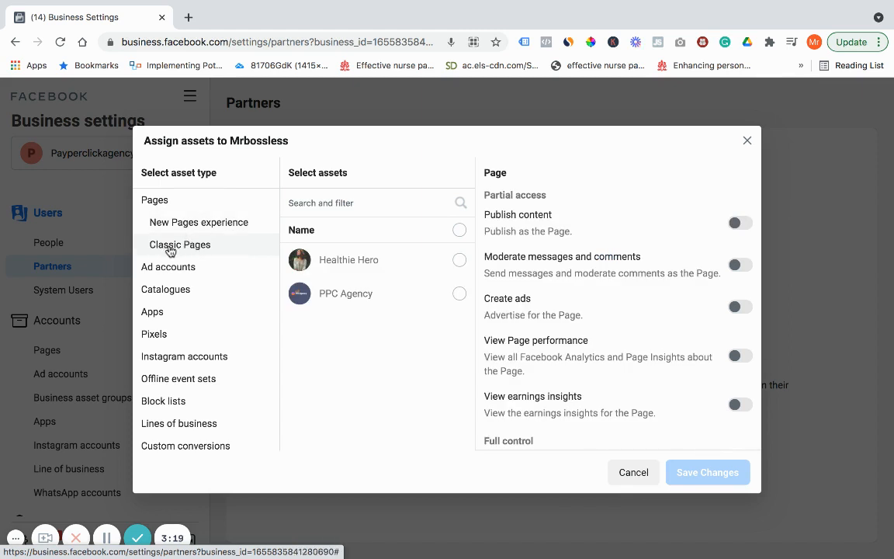
{"action": "left_click", "coordinate": [318, 294]}
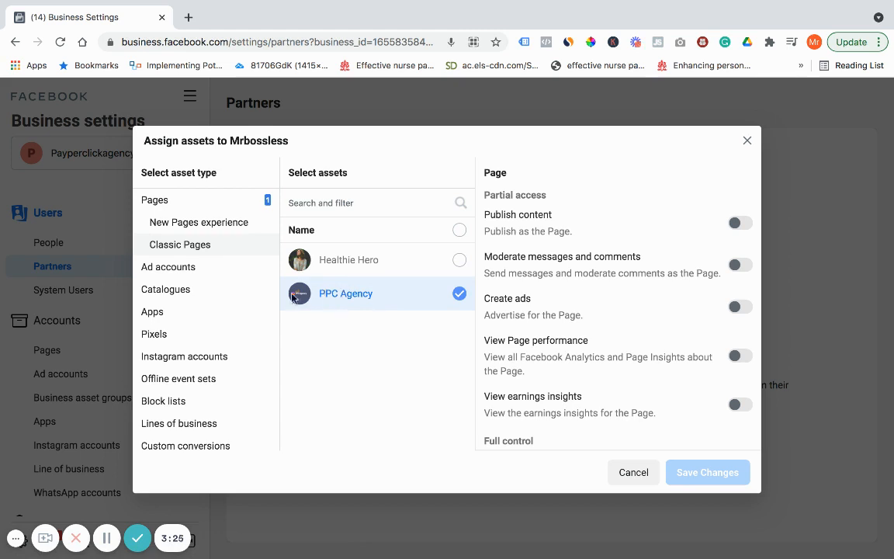
Select the PPC Agency ad account for the partner and grant full control with Manage ad account.
{"action": "left_click", "coordinate": [171, 267]}
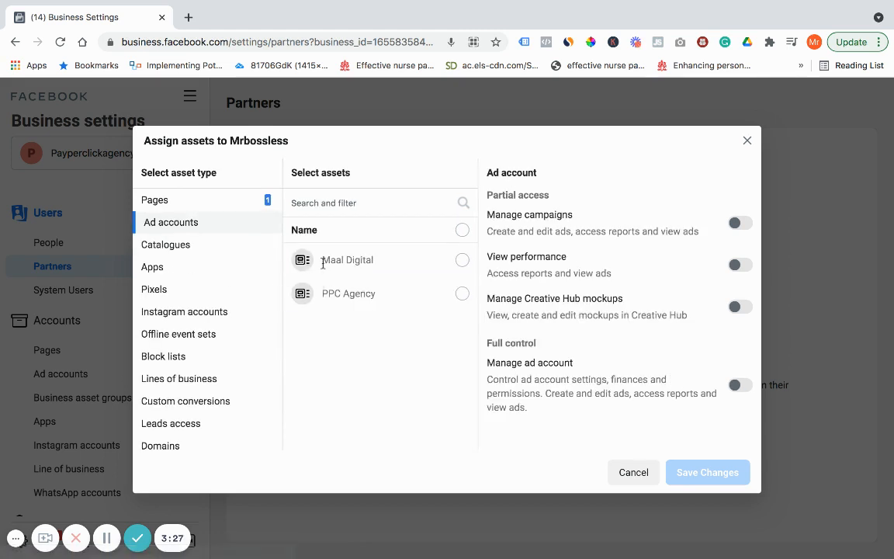
{"action": "left_click", "coordinate": [323, 261]}
{"action": "left_click", "coordinate": [324, 262]}
{"action": "left_click", "coordinate": [325, 294]}
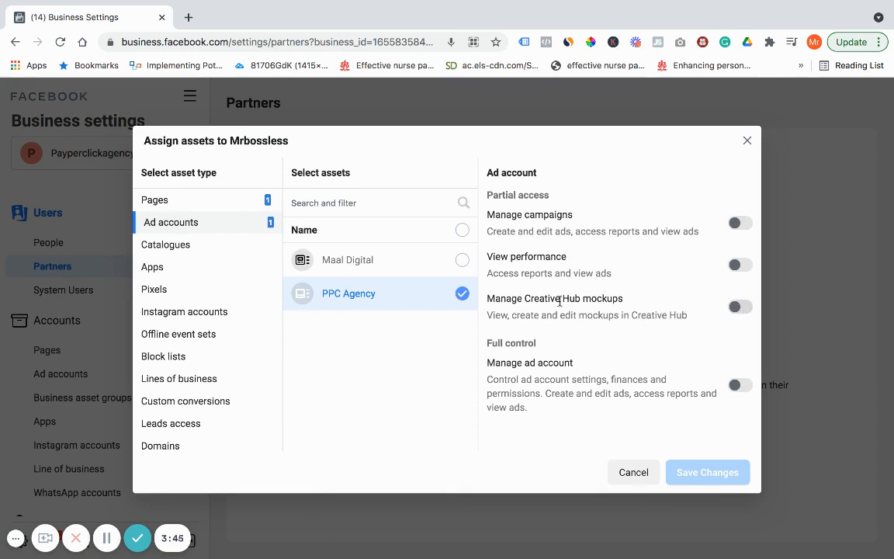
{"action": "left_click", "coordinate": [741, 224]}
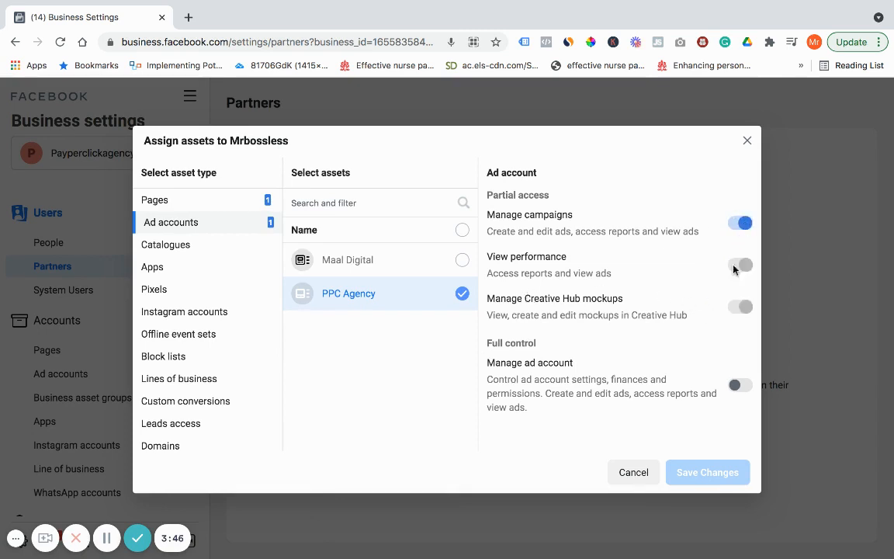
{"action": "left_click", "coordinate": [742, 387]}
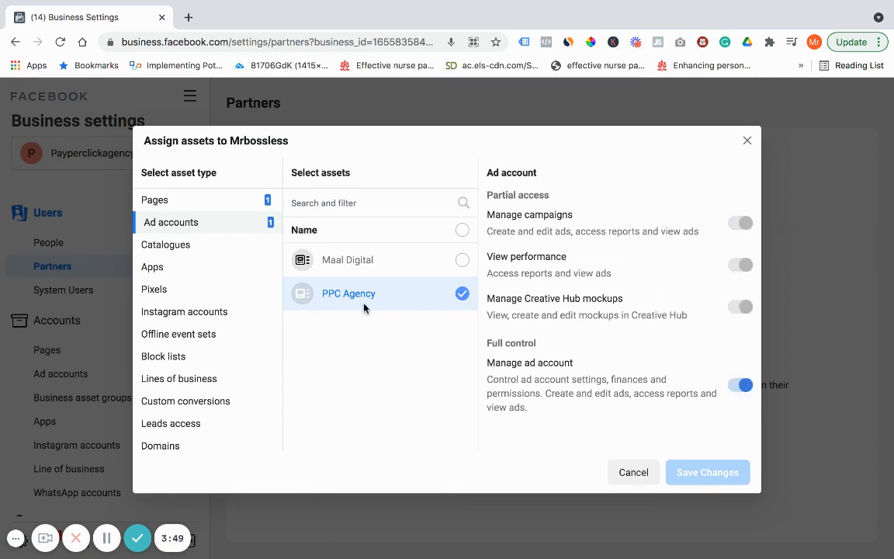
Review the partial access and full control permissions offered for the PPC Agency page under Classic Pages.
{"action": "left_click", "coordinate": [156, 201]}
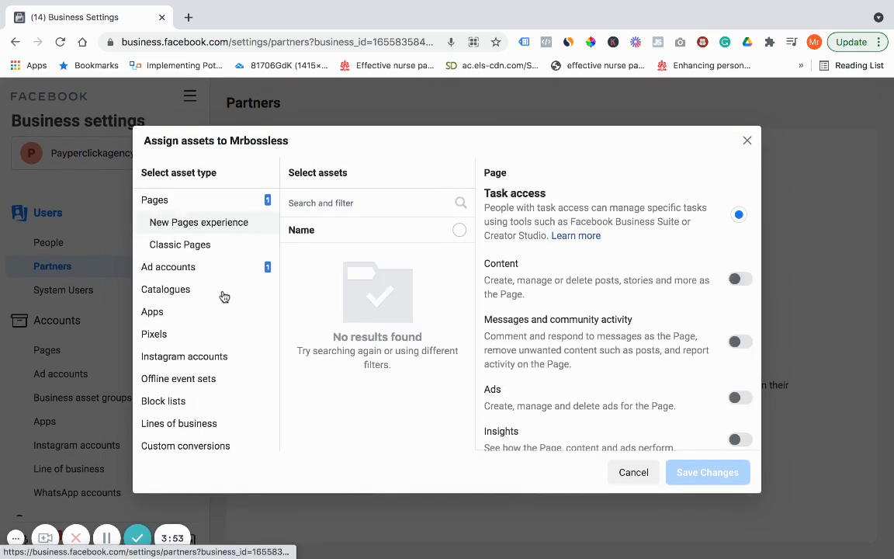
{"action": "left_click", "coordinate": [180, 245]}
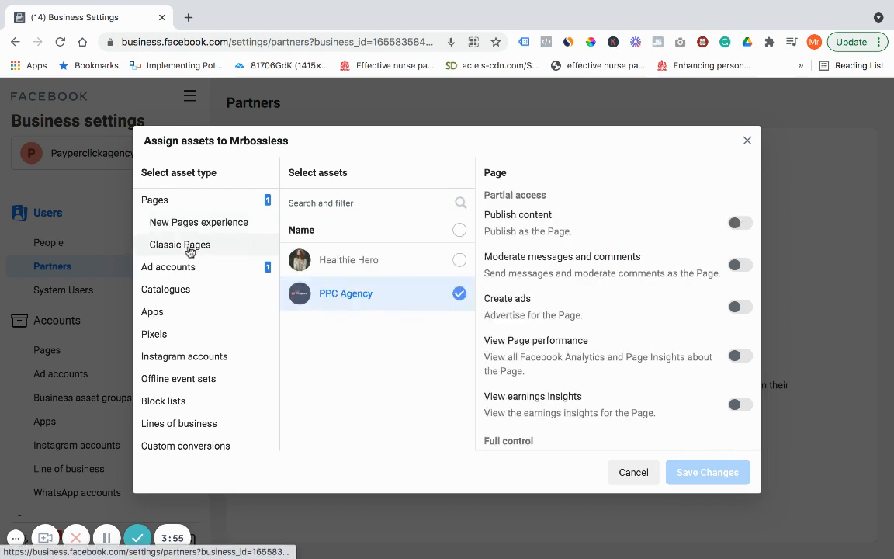
{"action": "scroll", "coordinate": [538, 343], "scroll_direction": "down", "scroll_amount": 2}
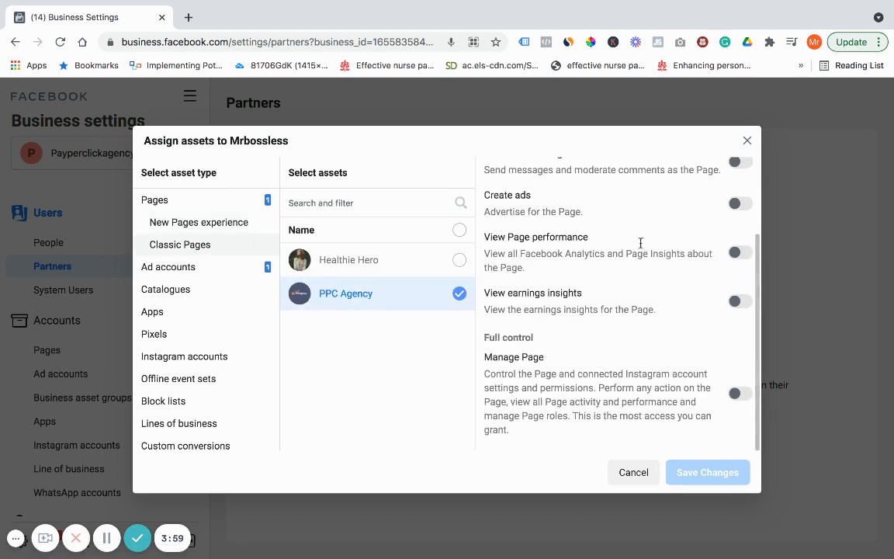
{"action": "left_click", "coordinate": [155, 201]}
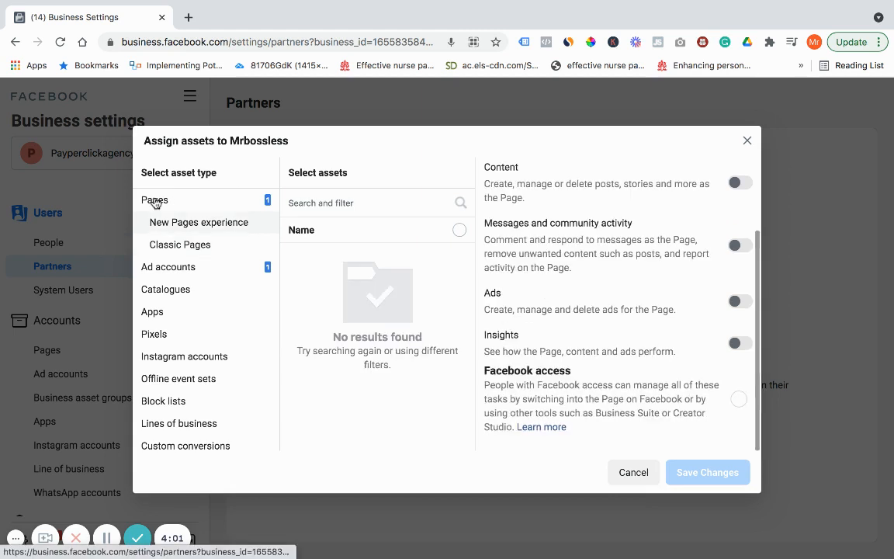